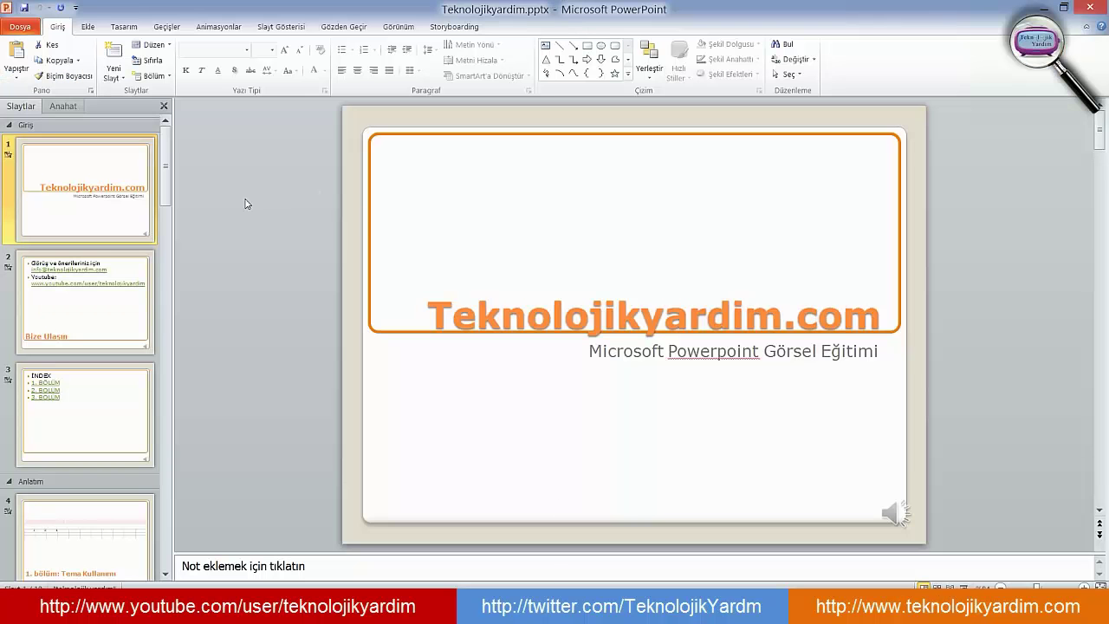
Start Save As from the File menu and set the save type to Windows Media Video (*.wmv).
left_click(19, 26)
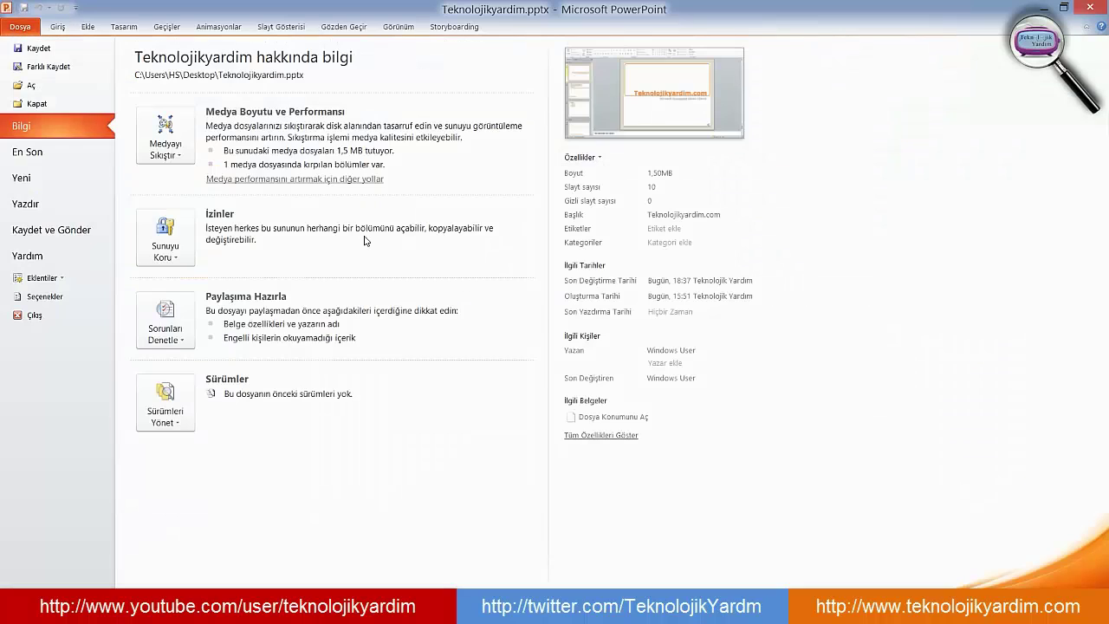
left_click(89, 67)
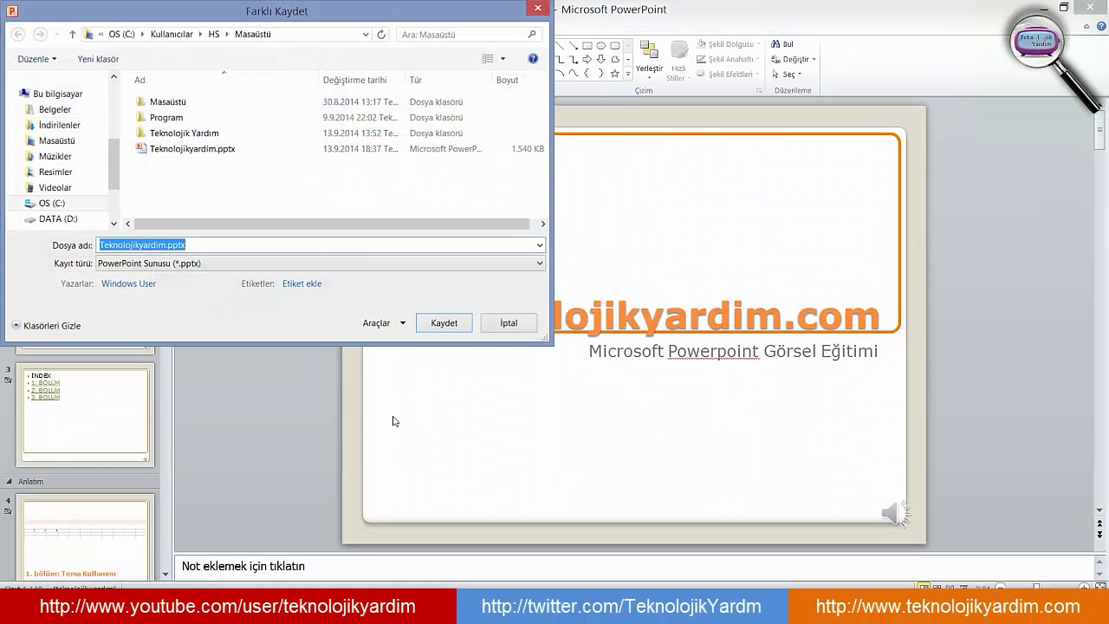
left_click(159, 265)
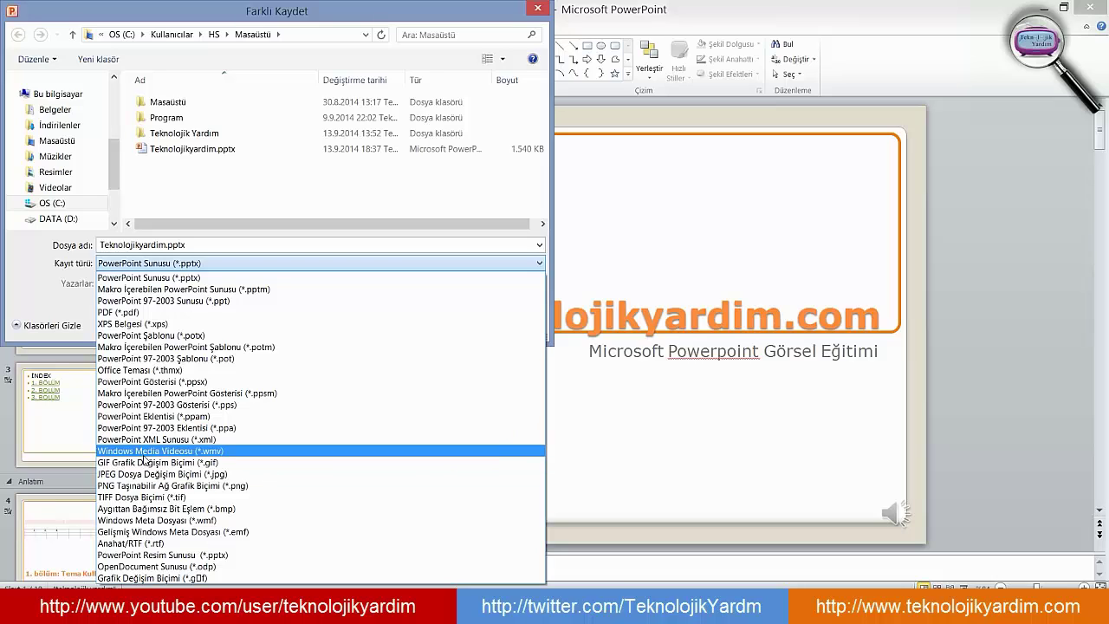
left_click(144, 451)
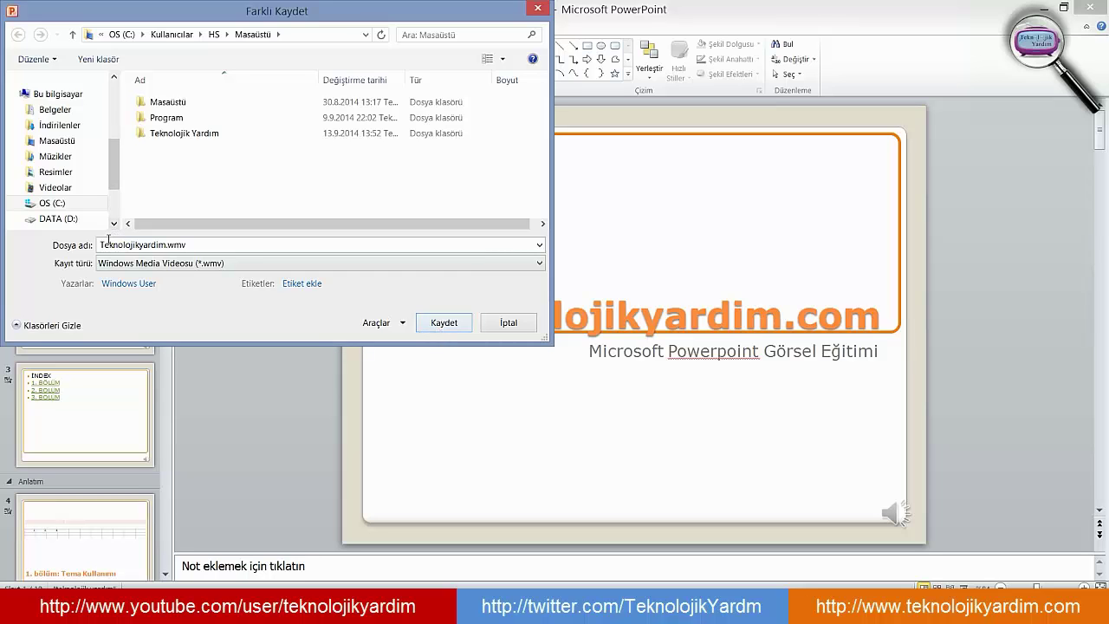
Save as Teknolojikyardim.wmv on the Desktop to start the video export.
left_click(453, 333)
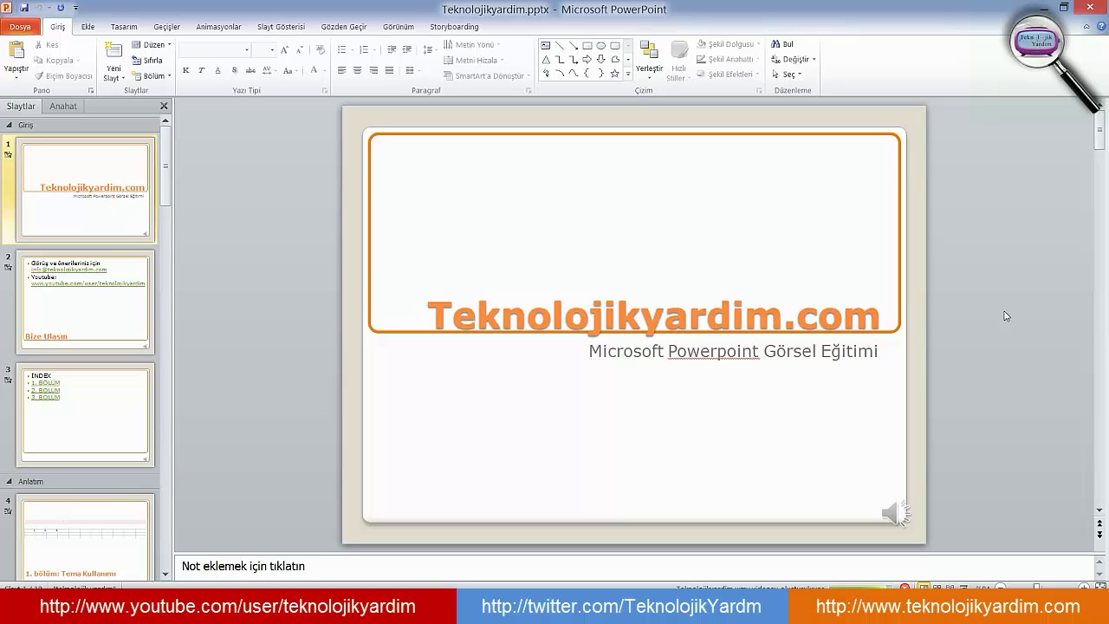
Minimize PowerPoint and open Teknolojikyardim.wmv from the desktop in BS.Player.
left_click(1036, 7)
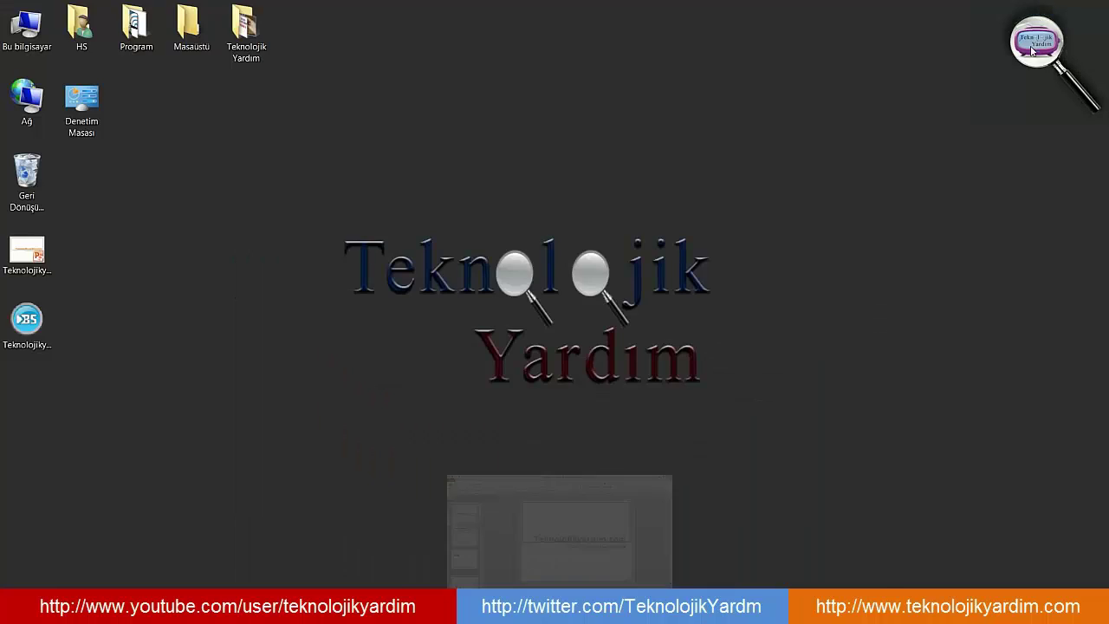
left_click(35, 328)
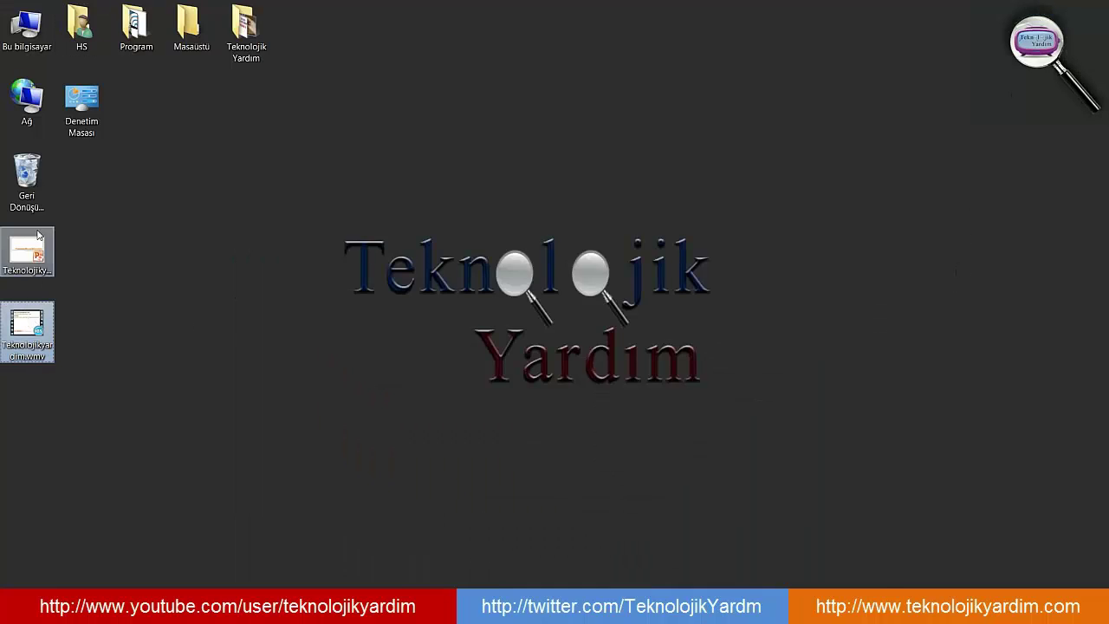
double_click(35, 328)
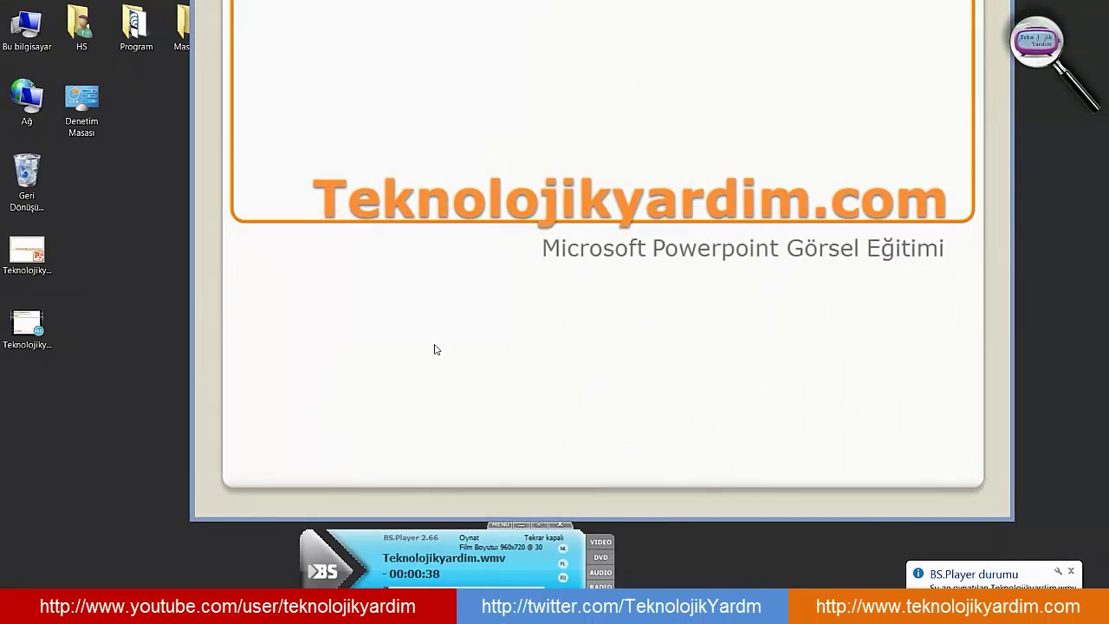
Switch the playing video to full screen and back, then close BS.Player.
double_click(435, 349)
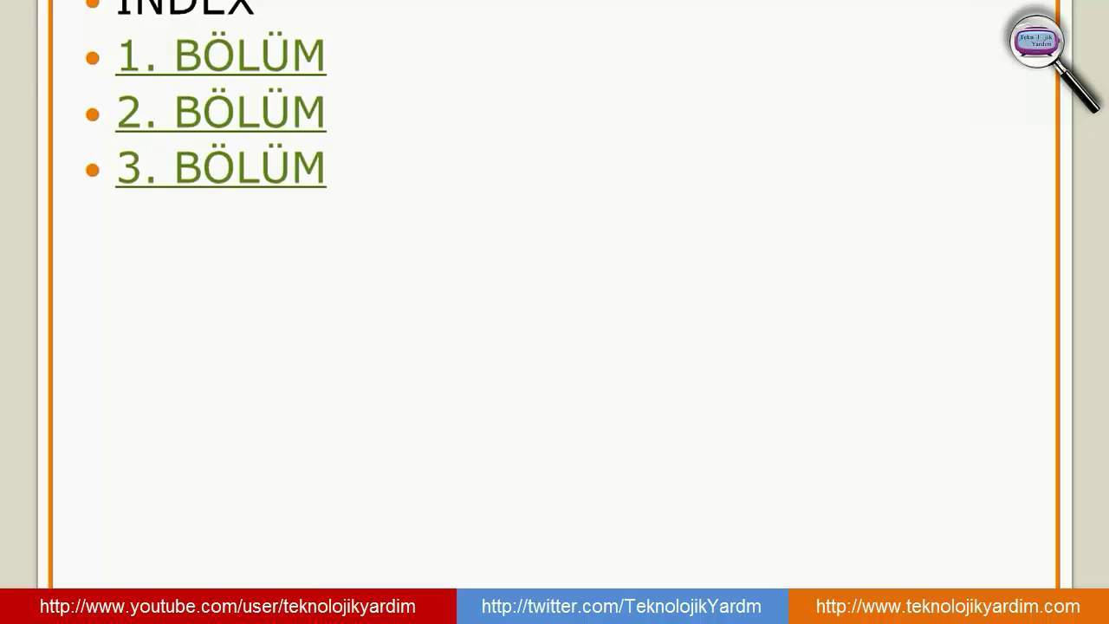
double_click(434, 347)
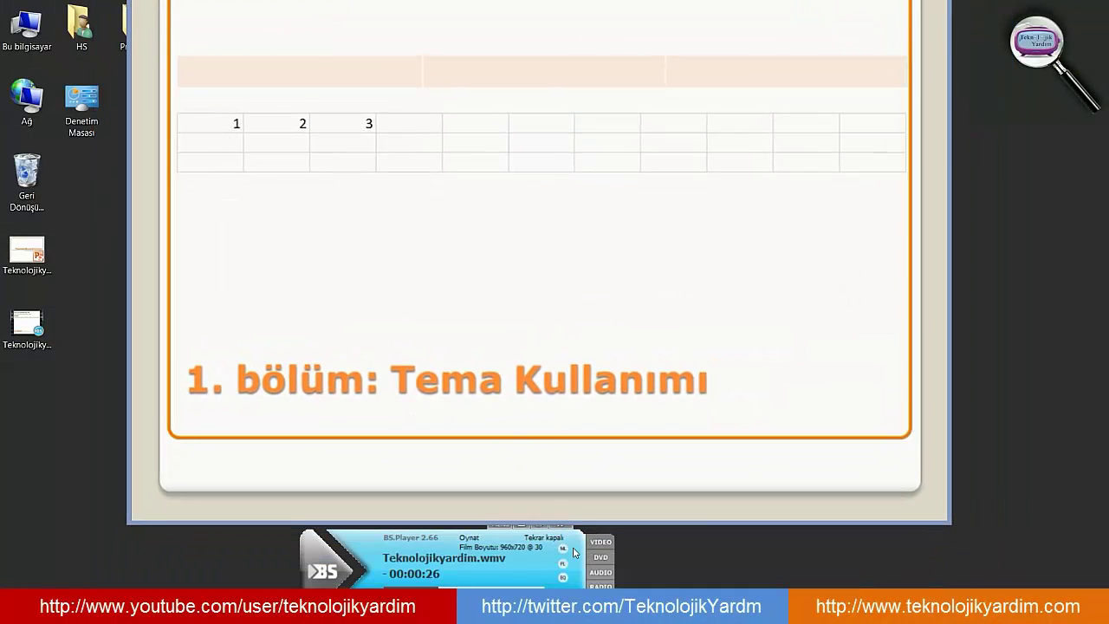
left_click(565, 527)
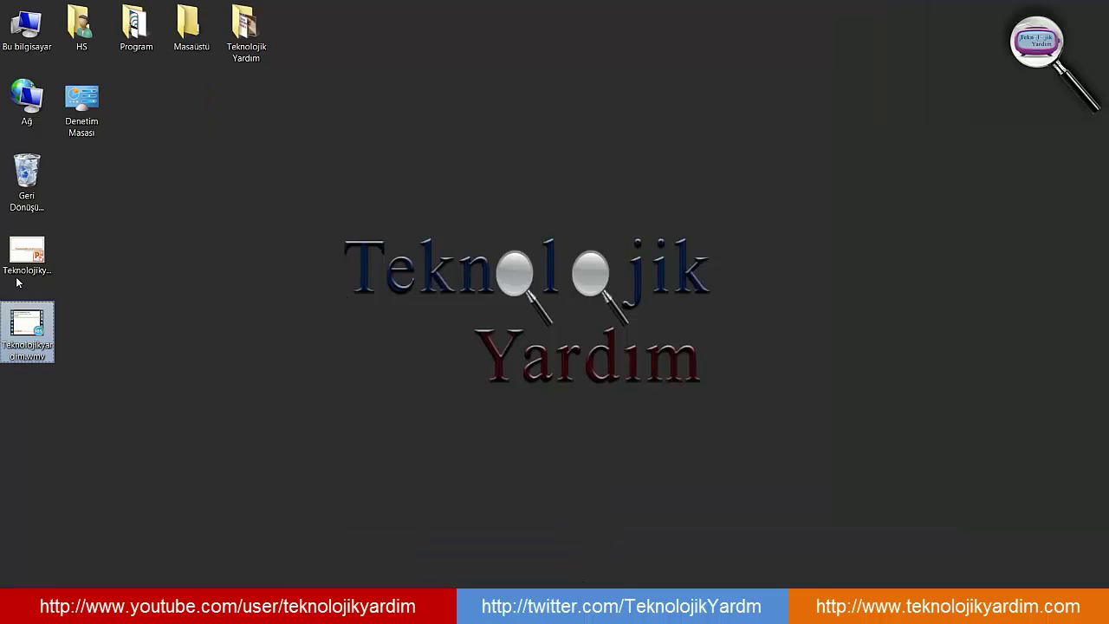
right_click(22, 328)
left_click(179, 578)
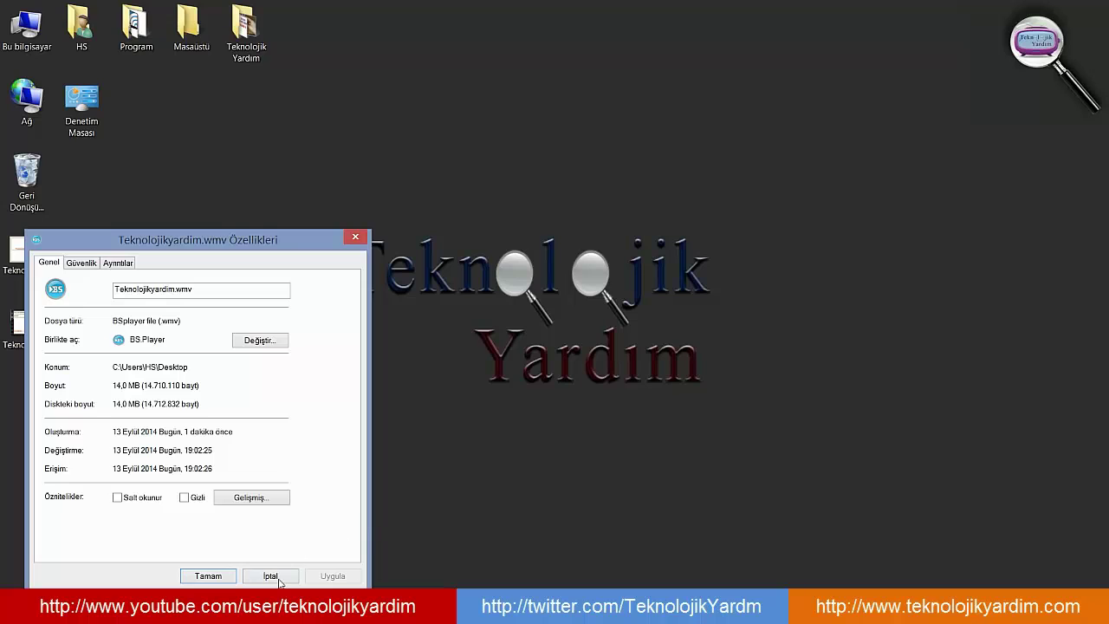
left_click(273, 577)
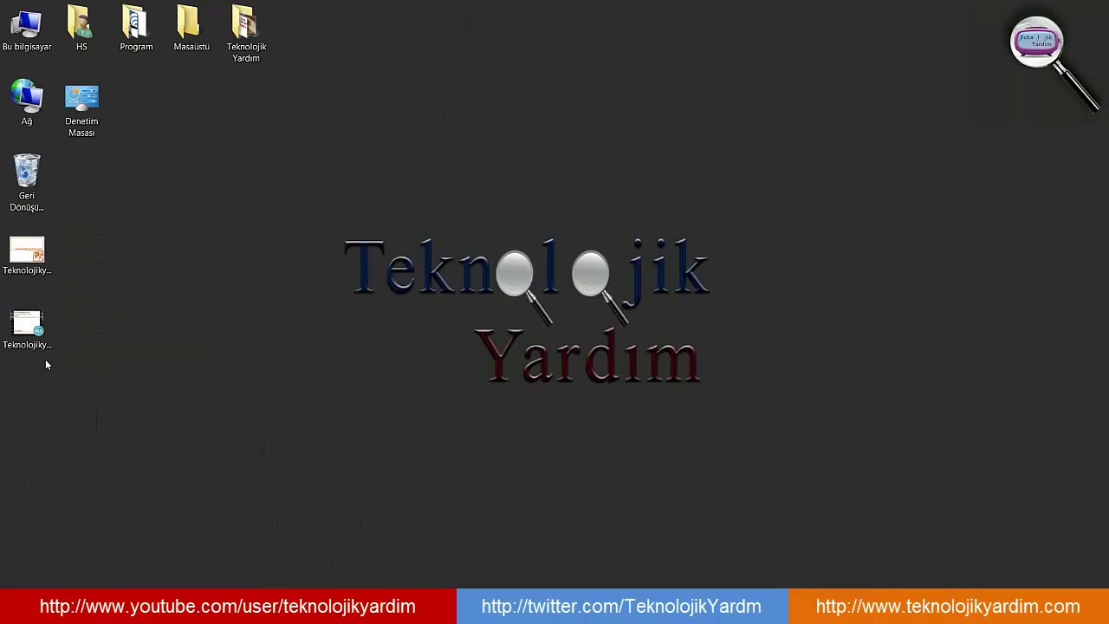
double_click(27, 328)
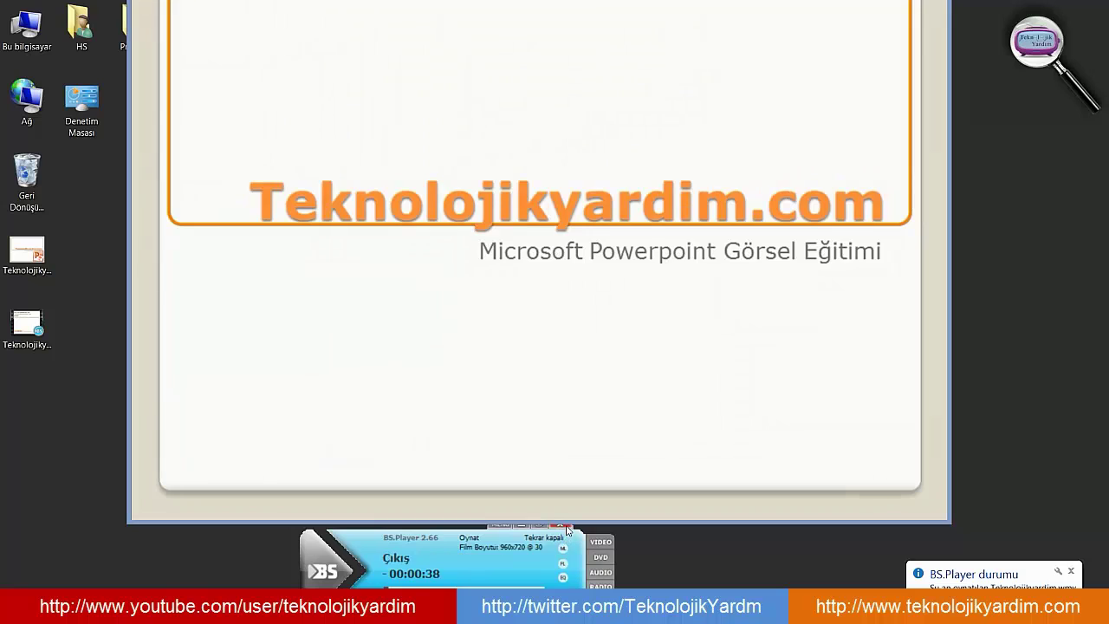
left_click(563, 525)
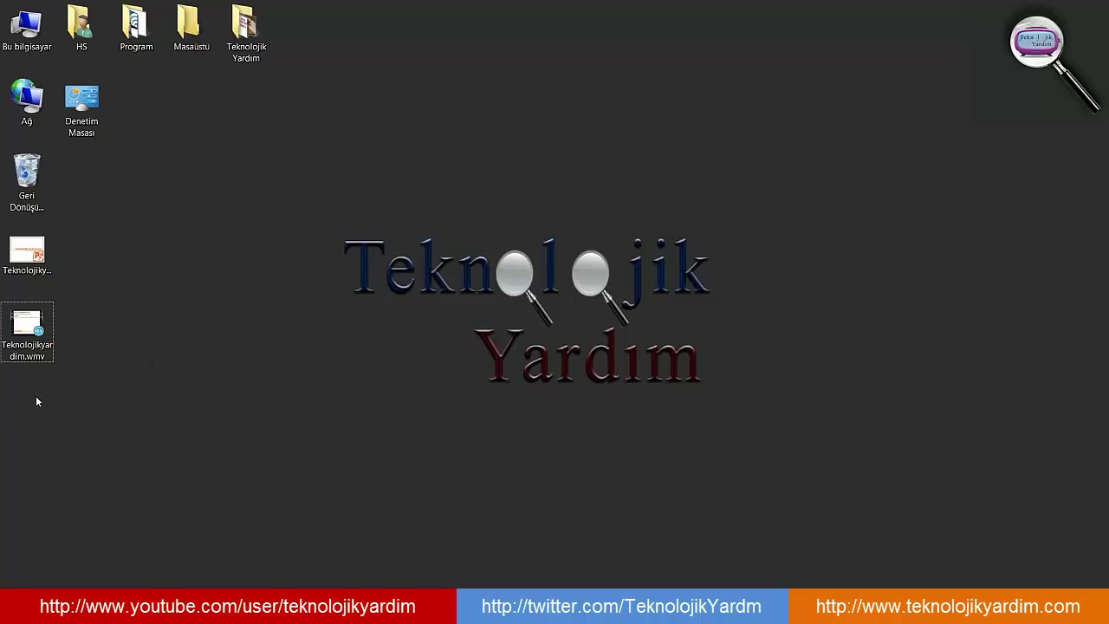
Drag Teknolojikyardim.wmv from the desktop into the Recycle Bin.
mouse_move(38, 327)
left_mouse_down()
mouse_move(46, 320)
mouse_move(26, 177)
left_mouse_up()
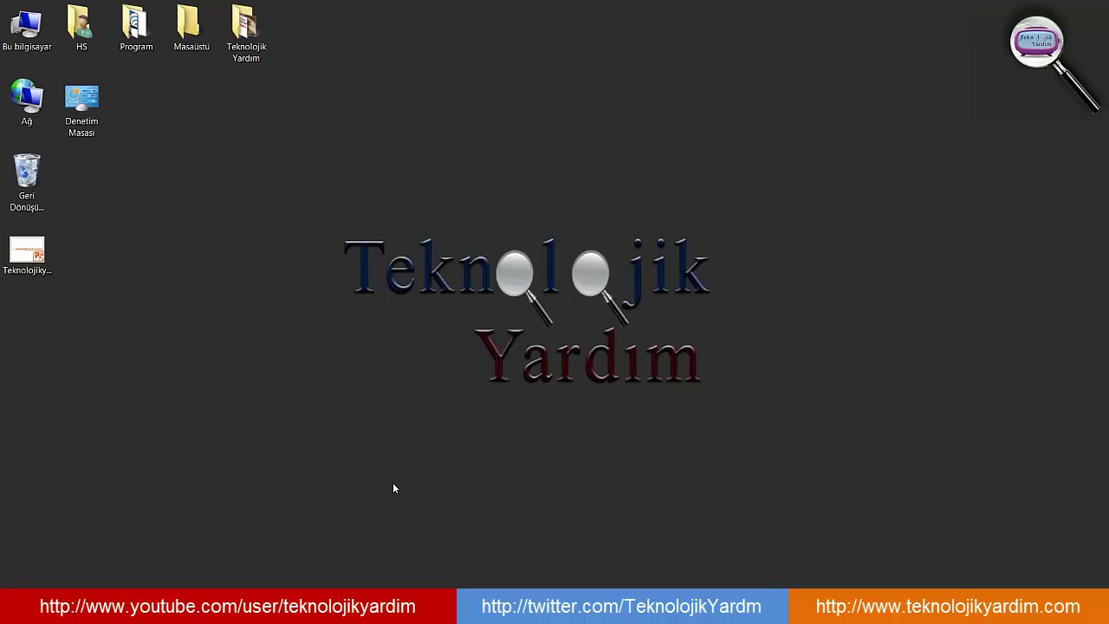